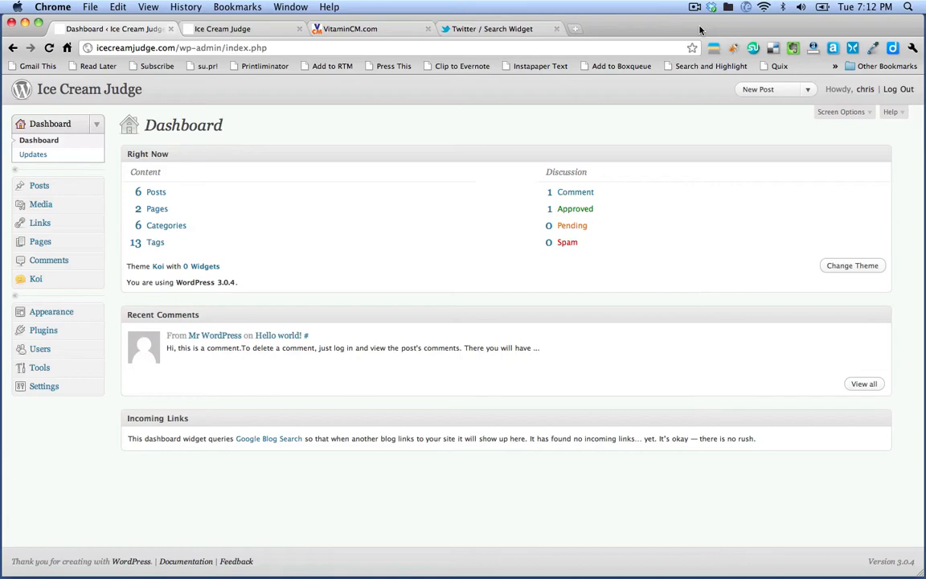
Examine the sidebars on the Ice Cream Judge and VitaminCM.com home pages.
left_click(241, 29)
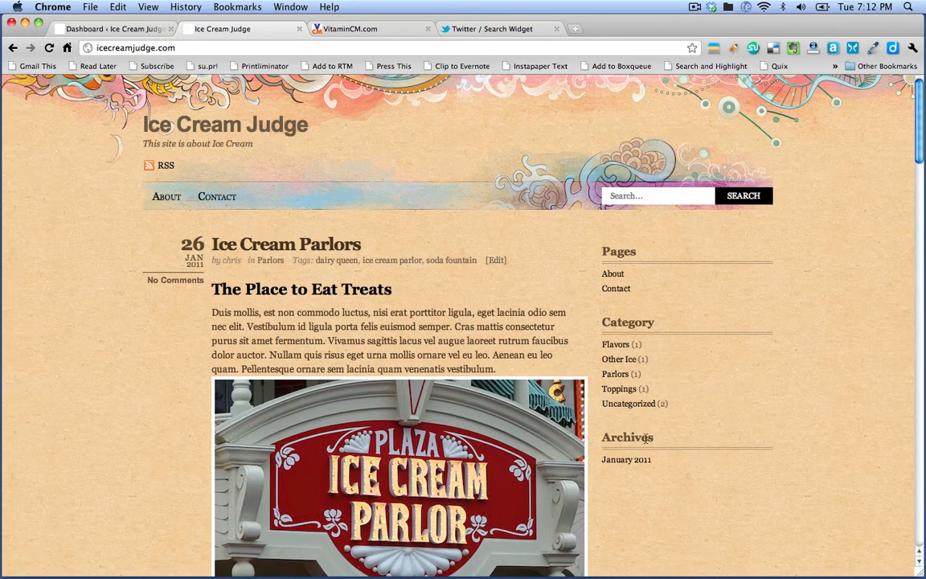
left_click(336, 29)
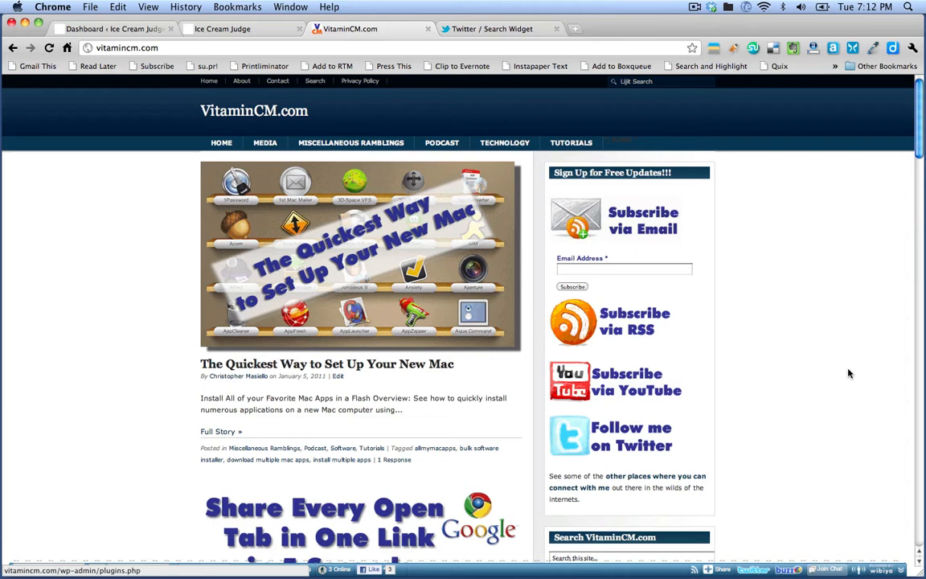
scroll(844, 354, "down", 5)
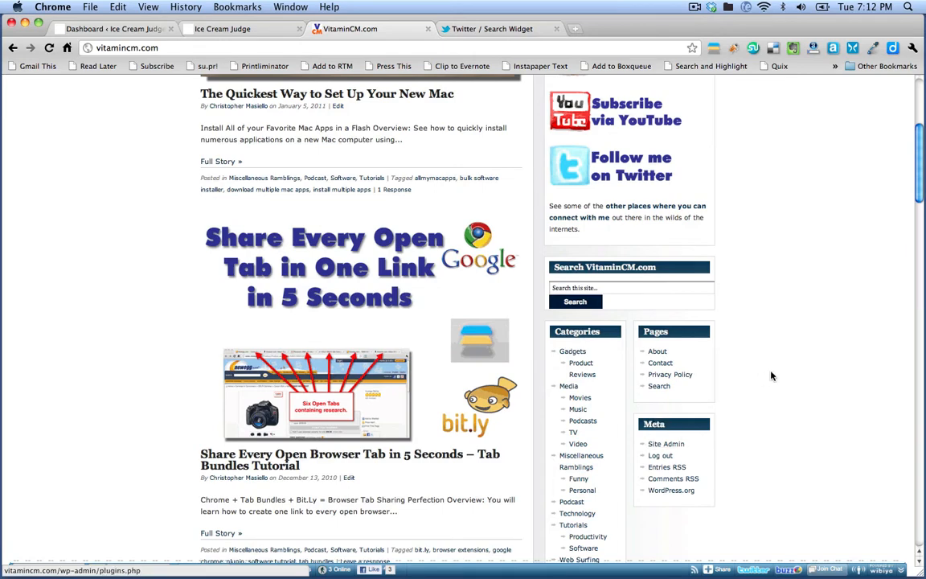
scroll(770, 376, "up", 5)
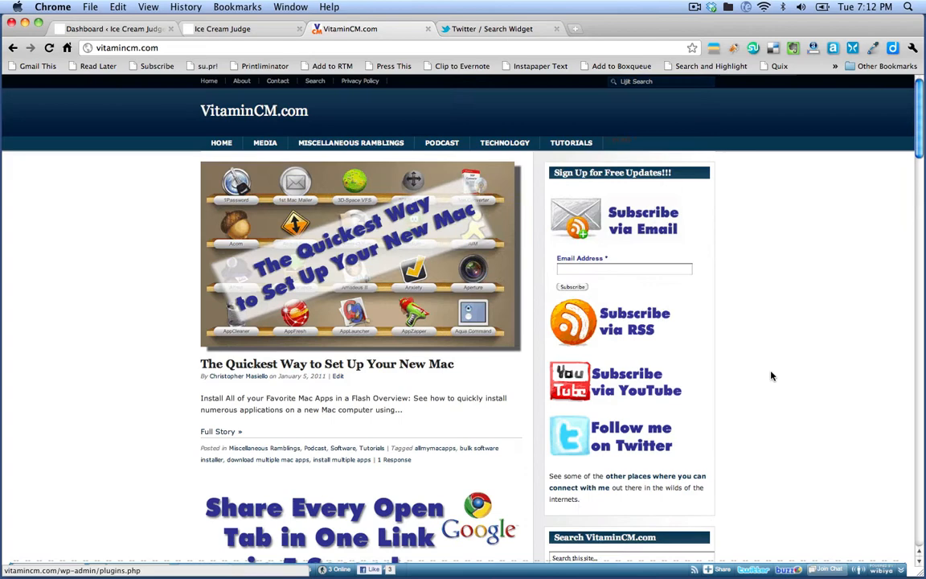
Open the Widgets settings of the Ice Cream Judge site, collapse the Header_Widget area and expand the Sidebar area.
left_click(131, 30)
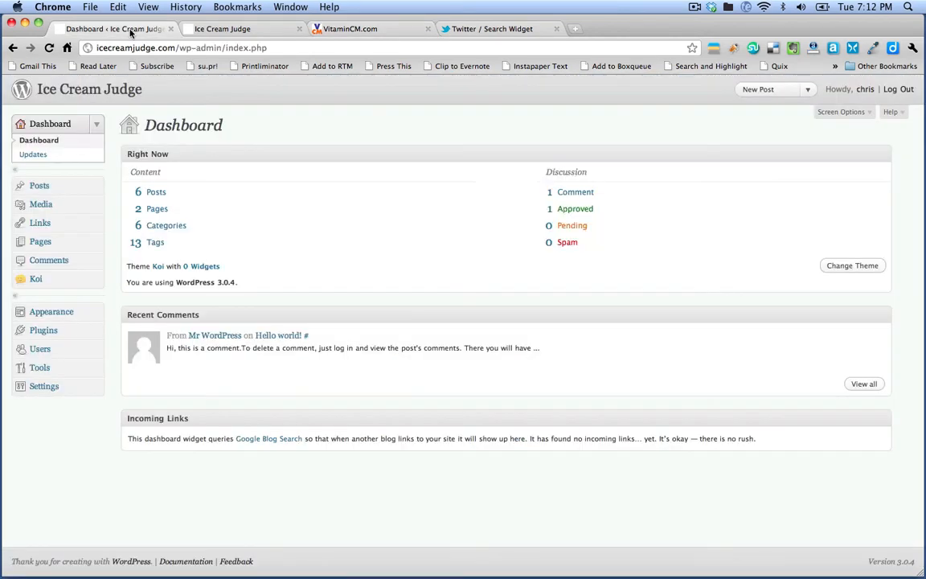
left_click(97, 315)
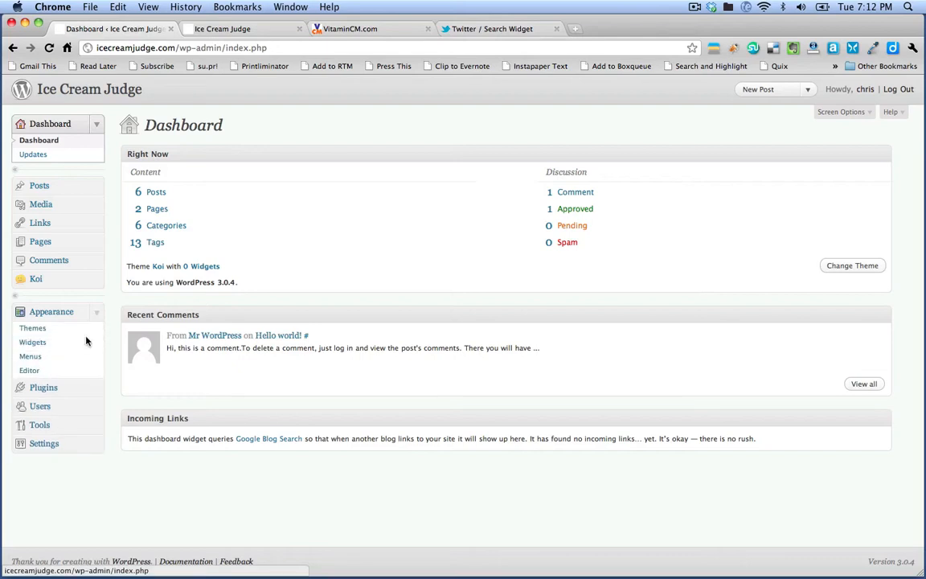
left_click(45, 343)
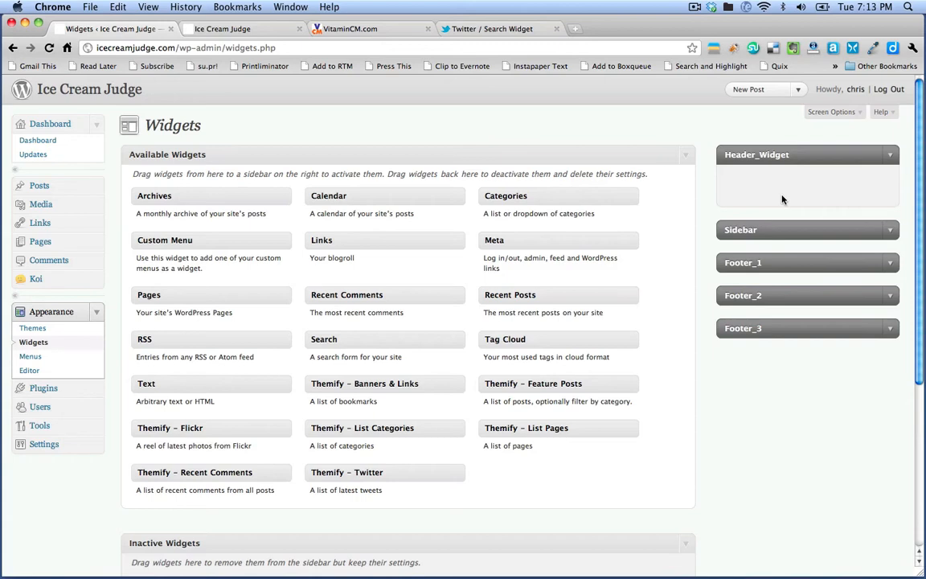
left_click(889, 155)
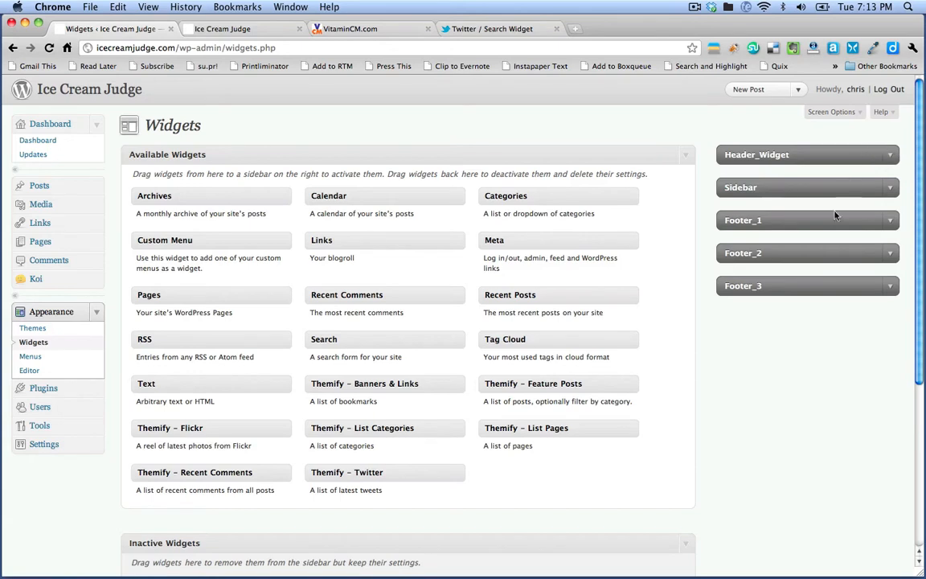
left_click(896, 189)
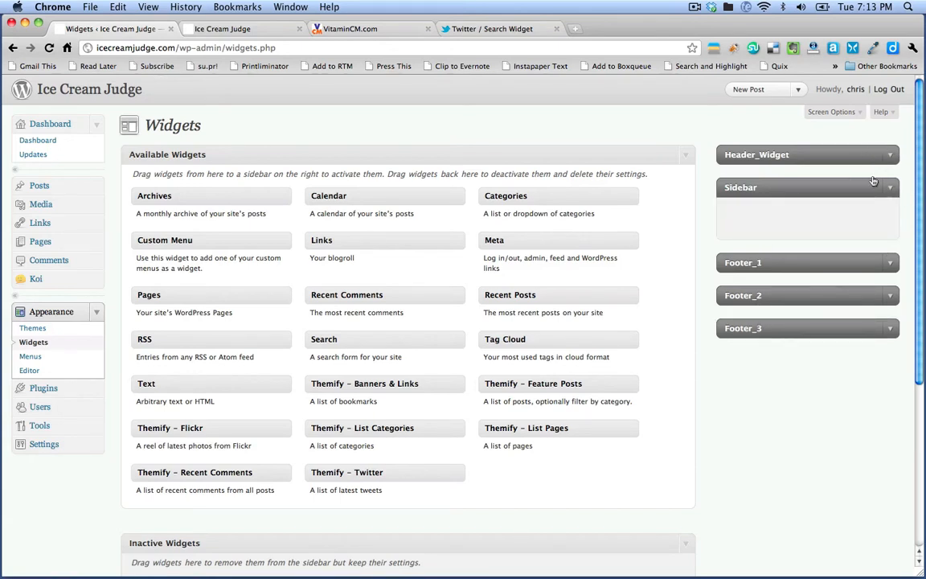
Add the inactive Tag Cloud widget to the Sidebar area.
scroll(659, 386, "down", 3)
scroll(671, 369, "down", 2)
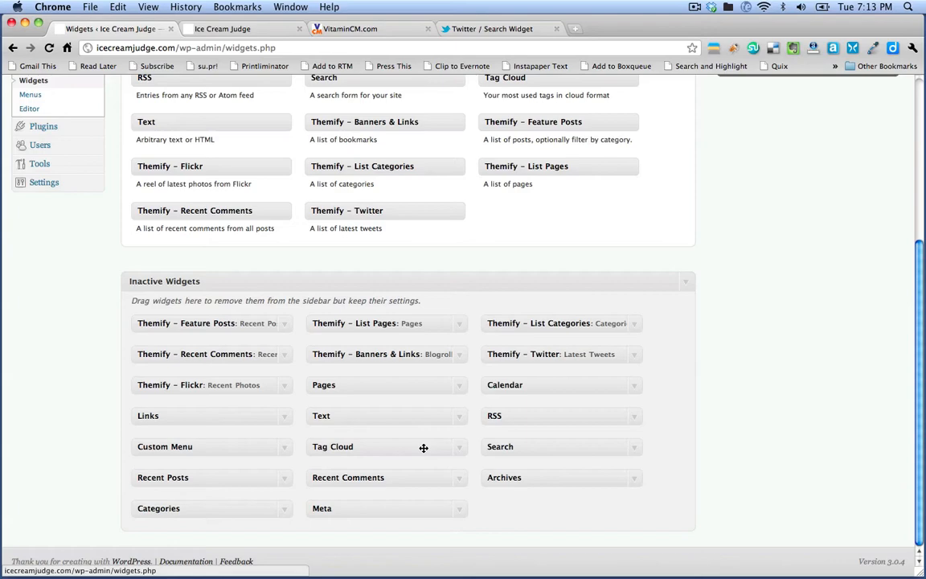
left_click_drag(423, 449, 829, 219)
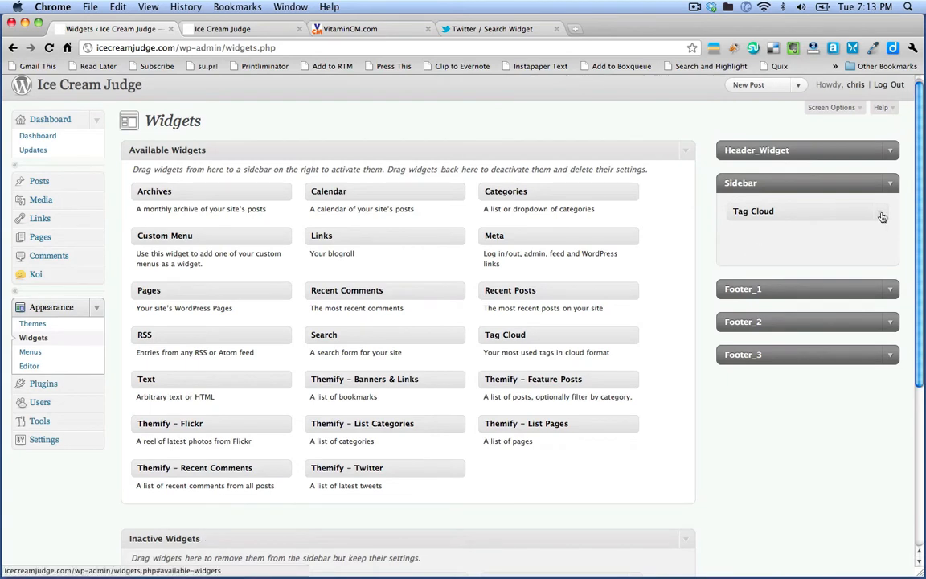
Save the Tag Cloud widget with the title "Tags on this site" and the Post Tags taxonomy, and check it on the reloaded site.
left_click(758, 245)
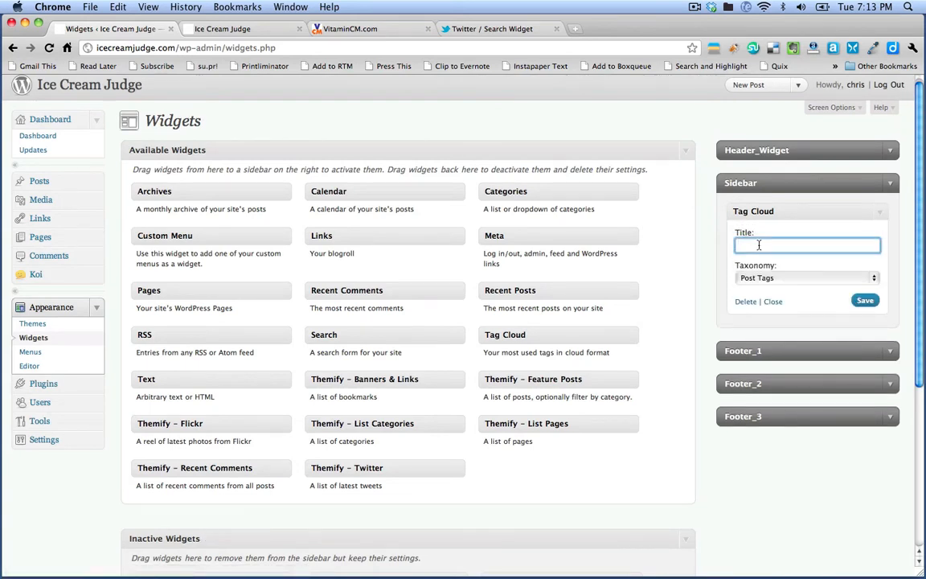
type("Tags on this site")
left_click(874, 279)
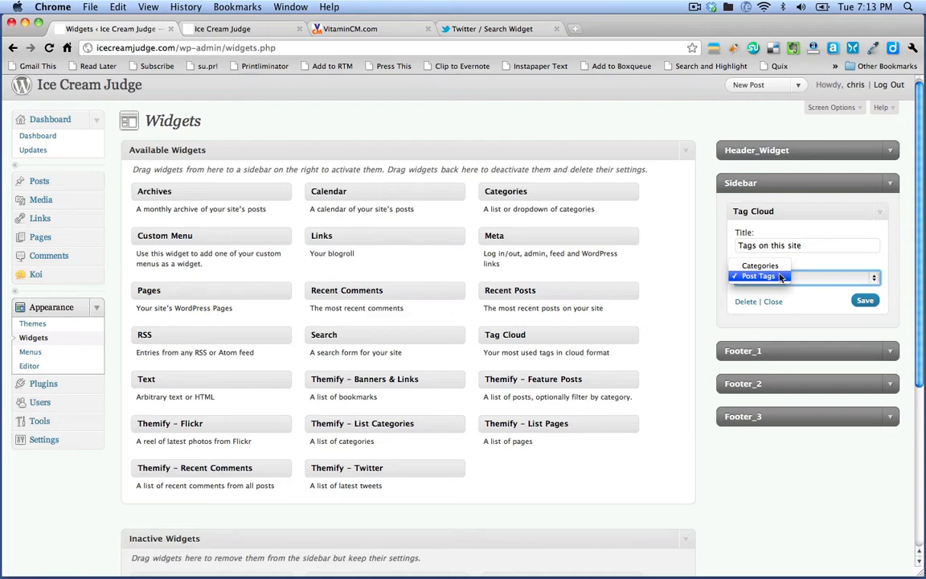
left_click(709, 267)
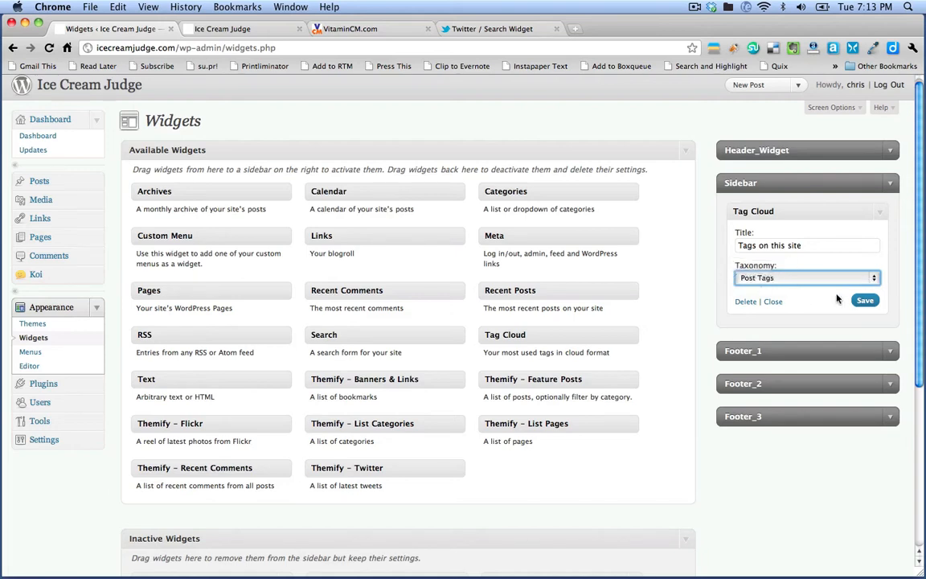
left_click(863, 300)
left_click(234, 31)
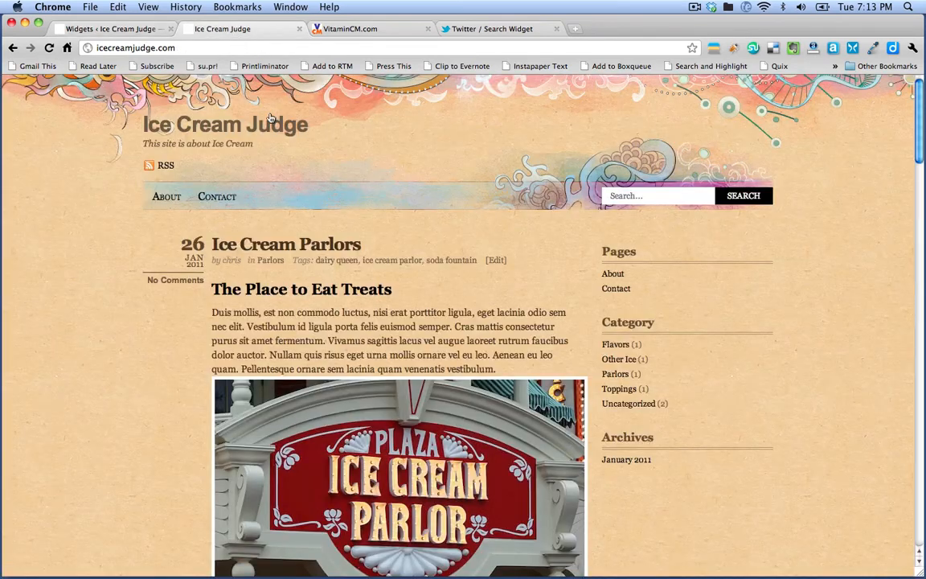
left_click(49, 48)
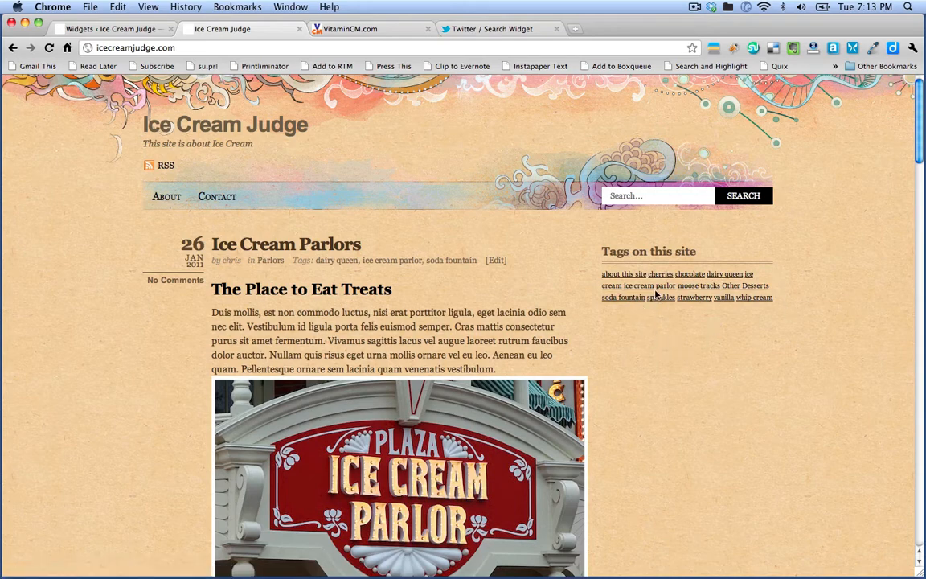
Add the inactive Pages and Categories widgets above the Sidebar's Tag Cloud and the inactive Meta widget below it.
left_click(100, 29)
scroll(632, 451, "down", 5)
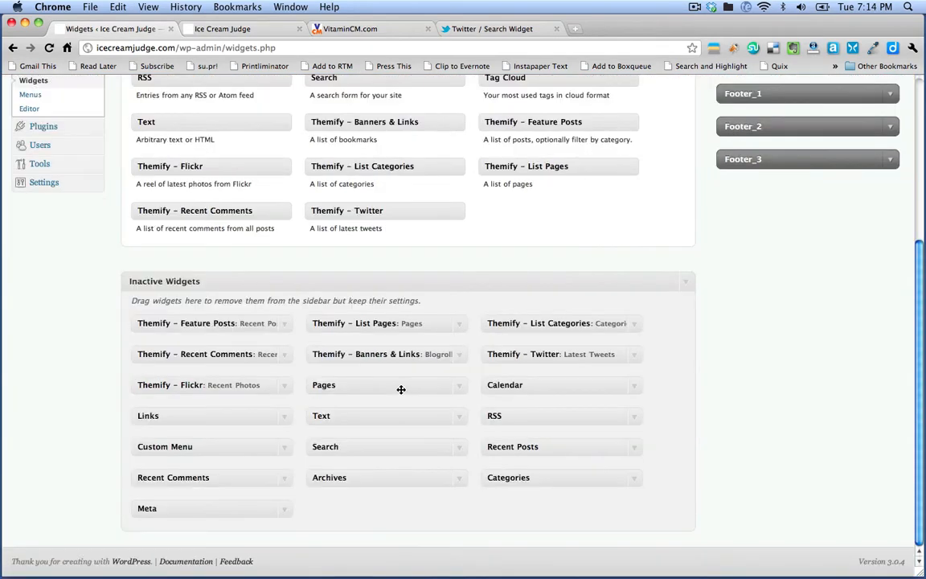
left_click_drag(399, 387, 777, 239)
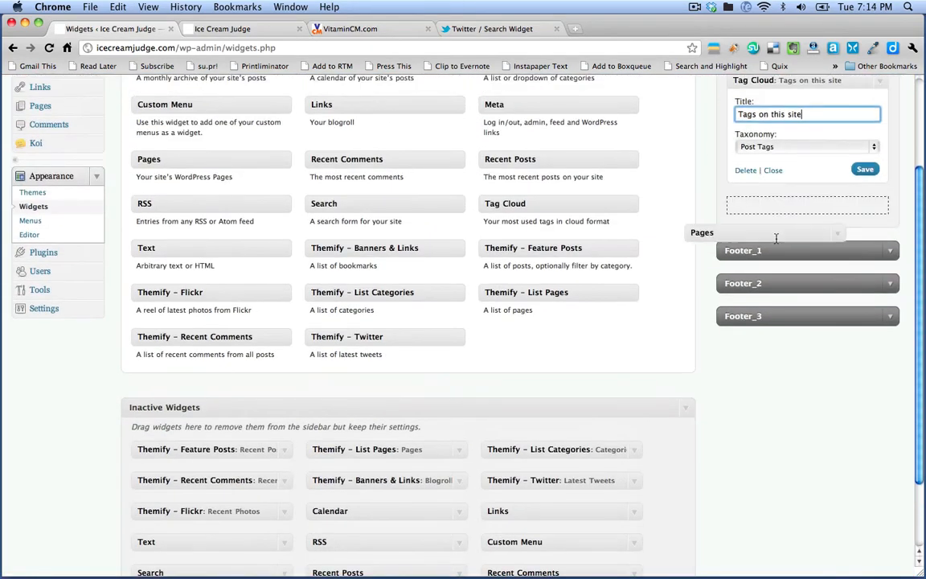
left_click_drag(777, 239, 789, 228)
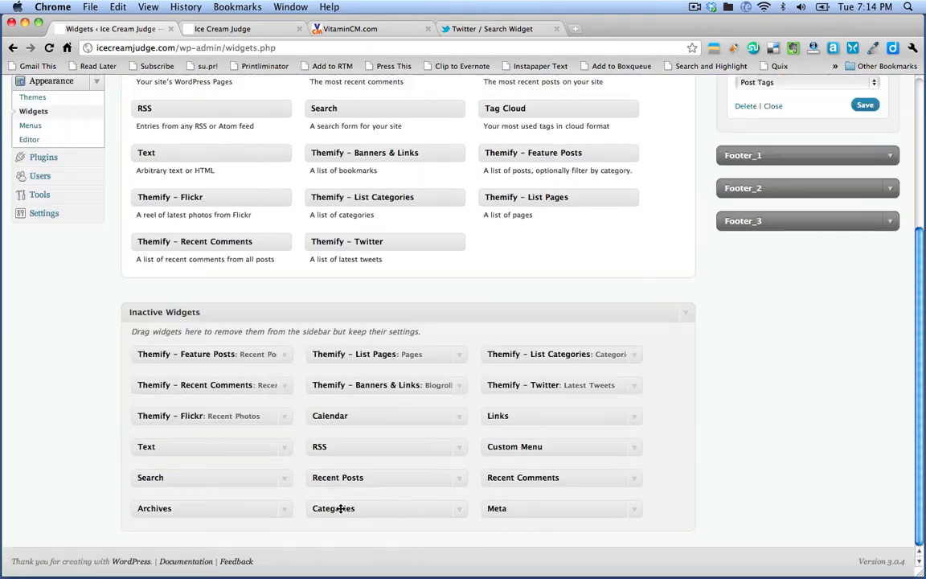
left_click_drag(341, 508, 778, 172)
scroll(667, 344, "down", 4)
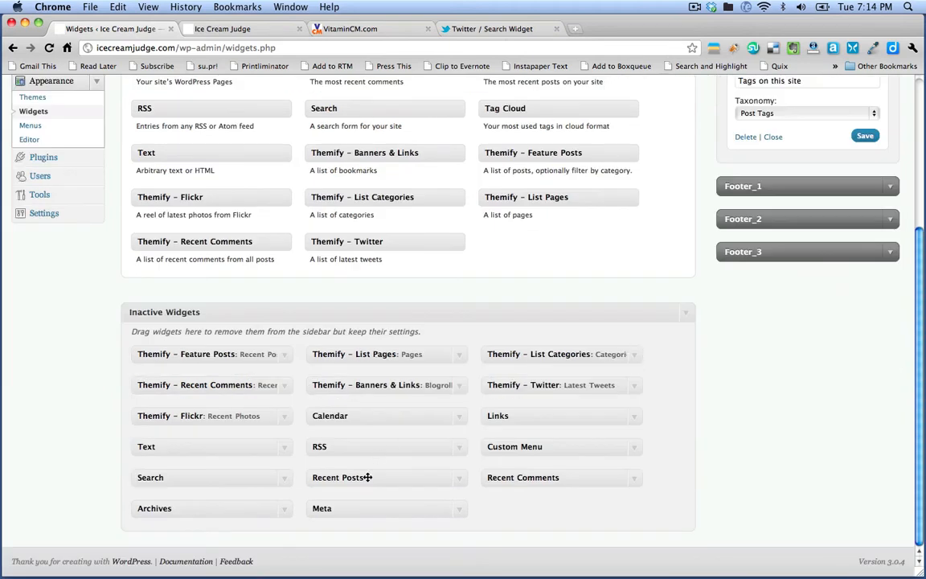
left_click_drag(343, 506, 768, 171)
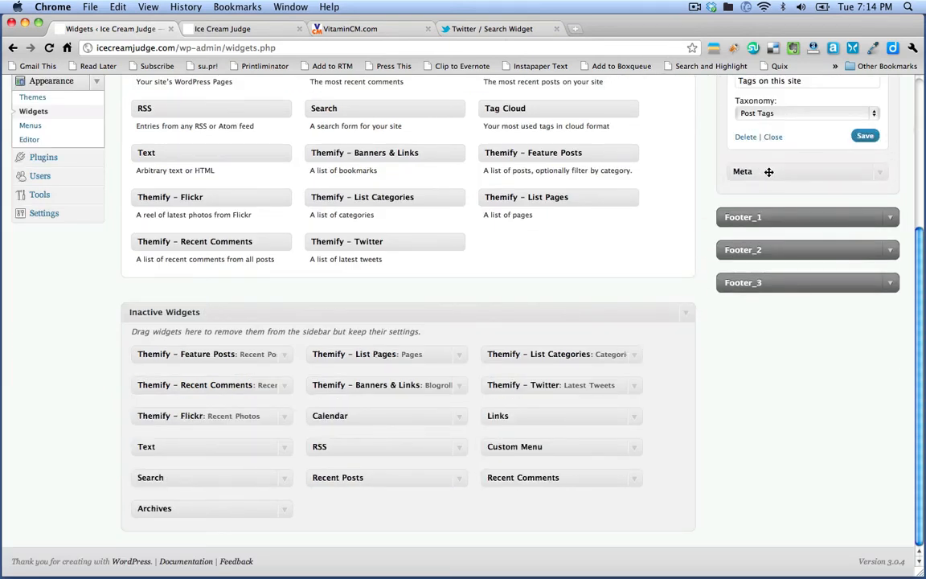
scroll(770, 172, "up", 5)
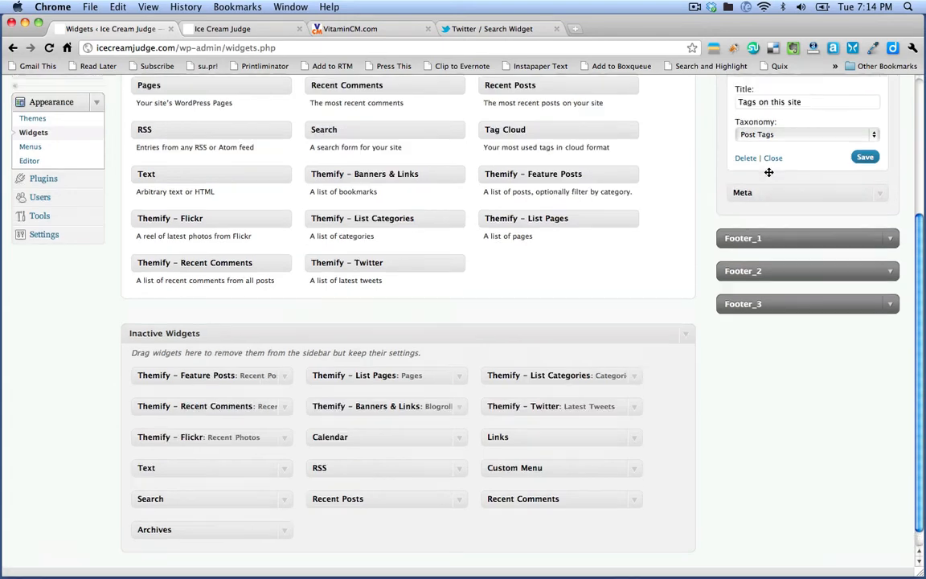
Reload the Ice Cream Judge home page and examine its sidebar from Pages down to Meta.
left_click(233, 30)
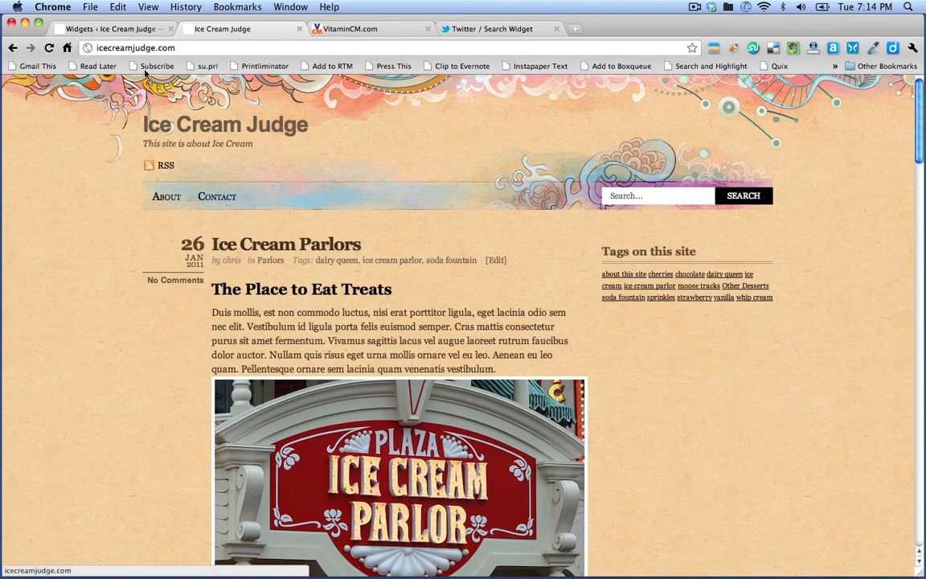
left_click(49, 48)
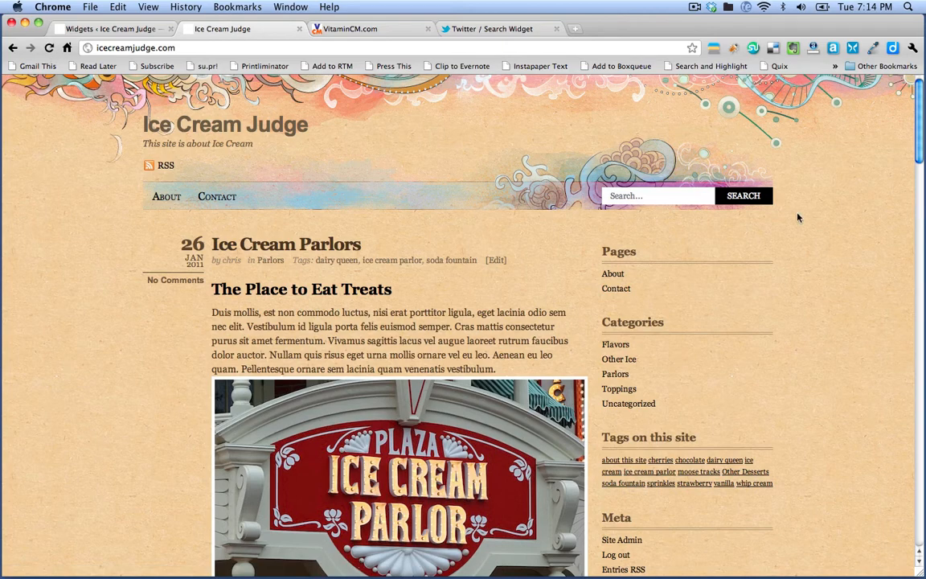
scroll(795, 279, "down", 1)
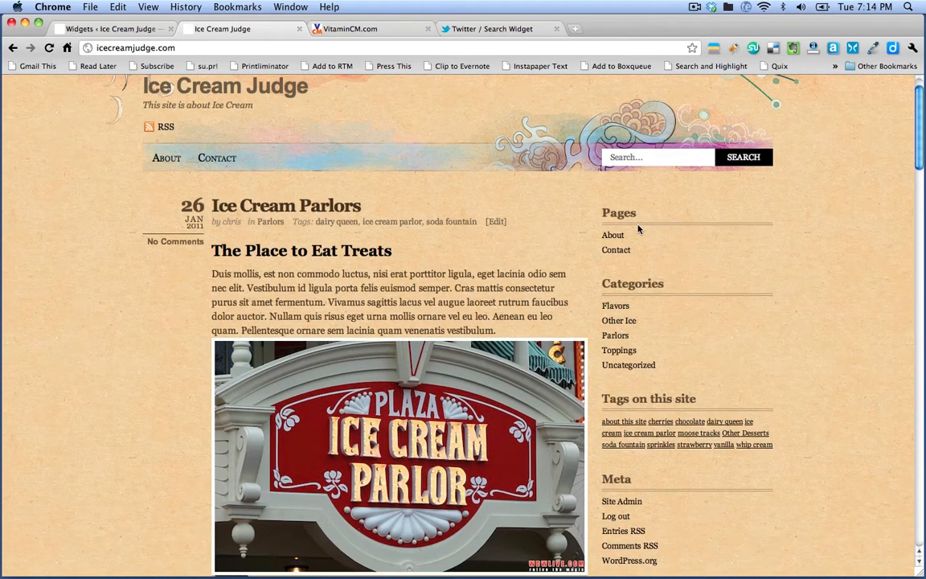
scroll(647, 313, "down", 3)
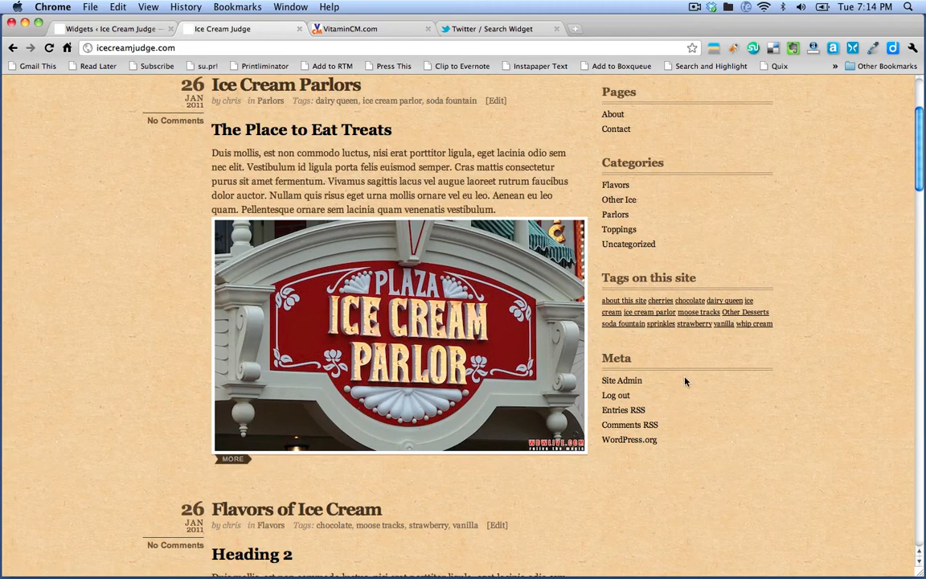
scroll(685, 381, "up", 4)
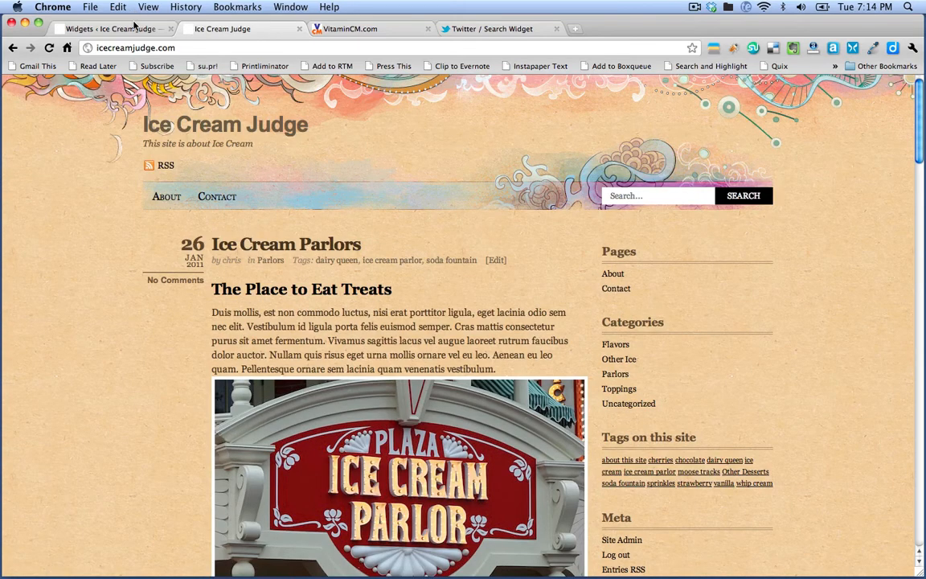
Expand the Footer_1, Footer_2 and Footer_3 areas in the Widgets settings.
left_click(137, 29)
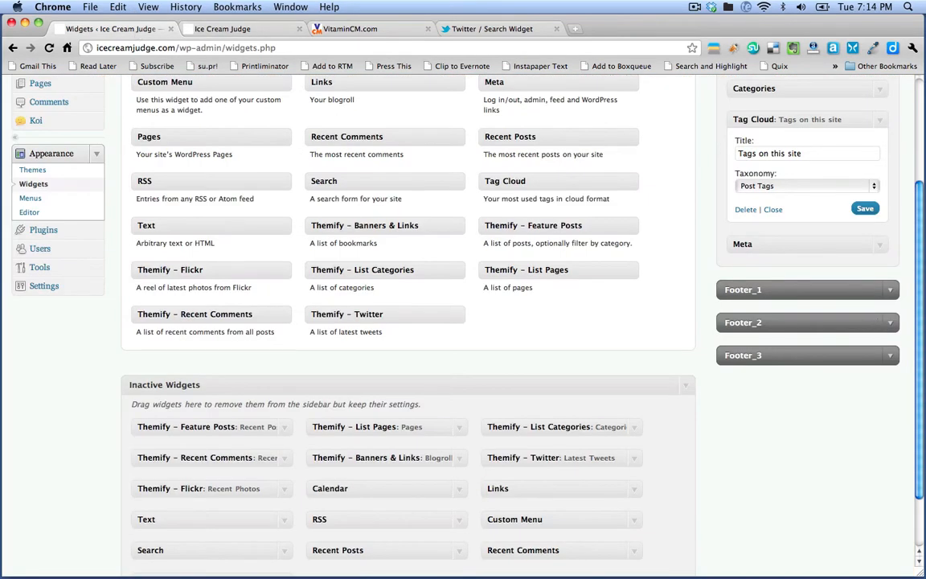
left_click(890, 354)
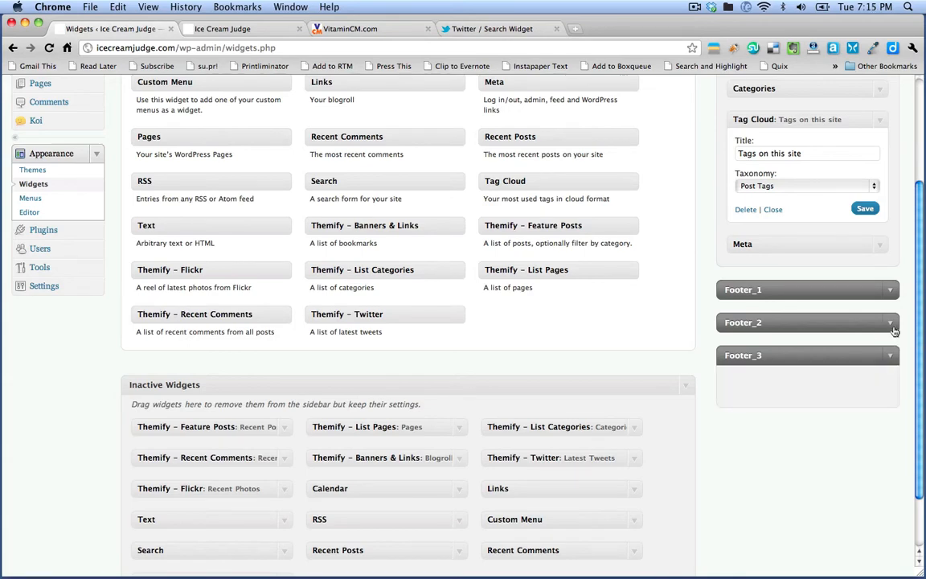
left_click(891, 322)
left_click(890, 290)
Add the inactive Recent Posts widget to Footer_1 and a new Recent Comments widget from the available widgets to Footer_2.
scroll(674, 430, "down", 2)
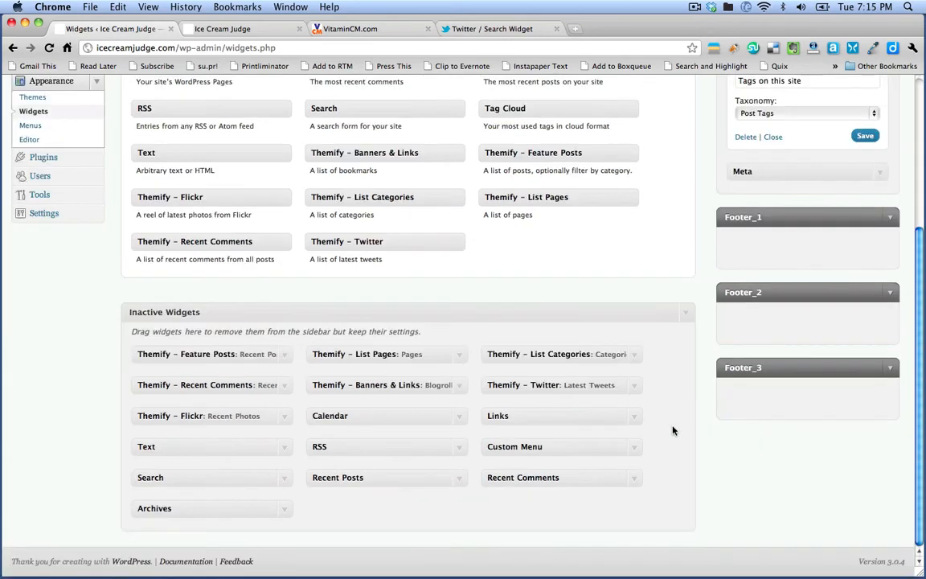
left_click_drag(335, 480, 756, 281)
scroll(539, 501, "up", 3)
left_click_drag(314, 196, 737, 482)
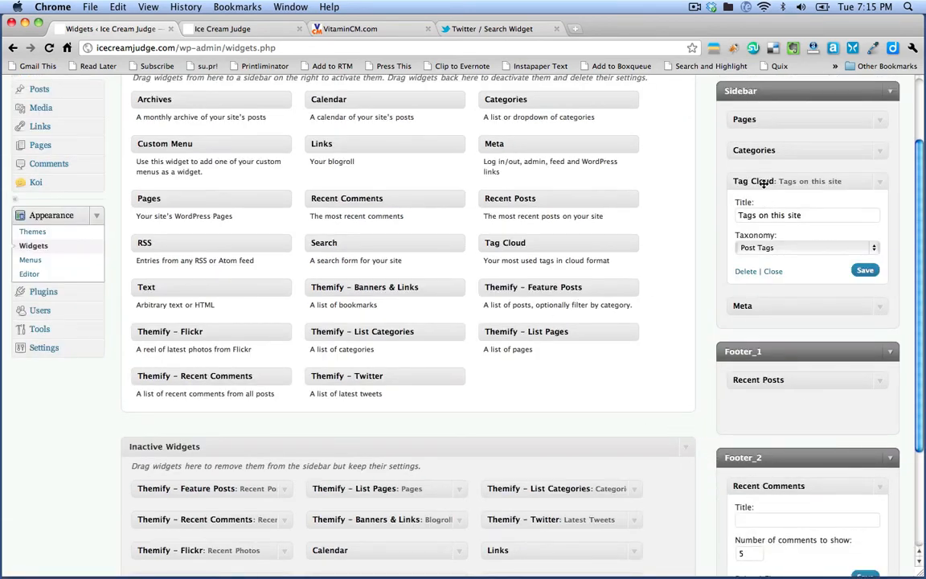
Move the Sidebar's Tag Cloud widget to Inactive Widgets and add a new Tag Cloud widget to Footer_3.
left_click_drag(764, 183, 829, 517)
left_click_drag(506, 128, 764, 464)
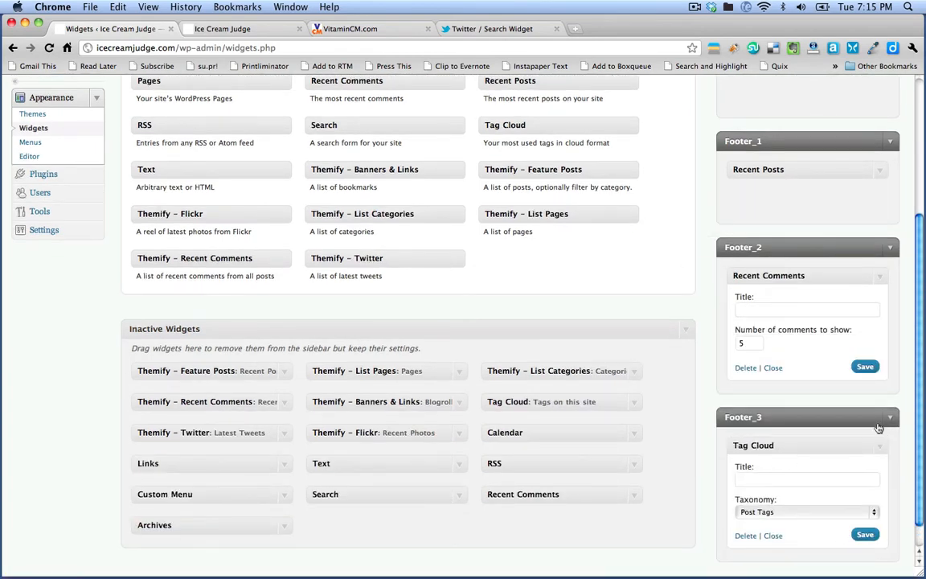
Check the sidebar and footer widgets on the reloaded Ice Cream Judge home page and return to the Widgets settings.
left_click(216, 30)
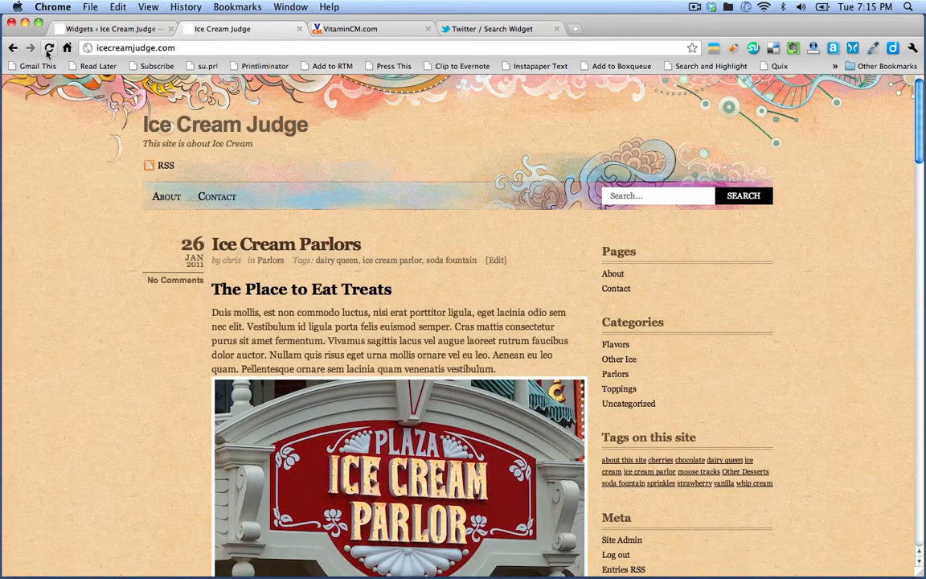
scroll(642, 331, "down", 20)
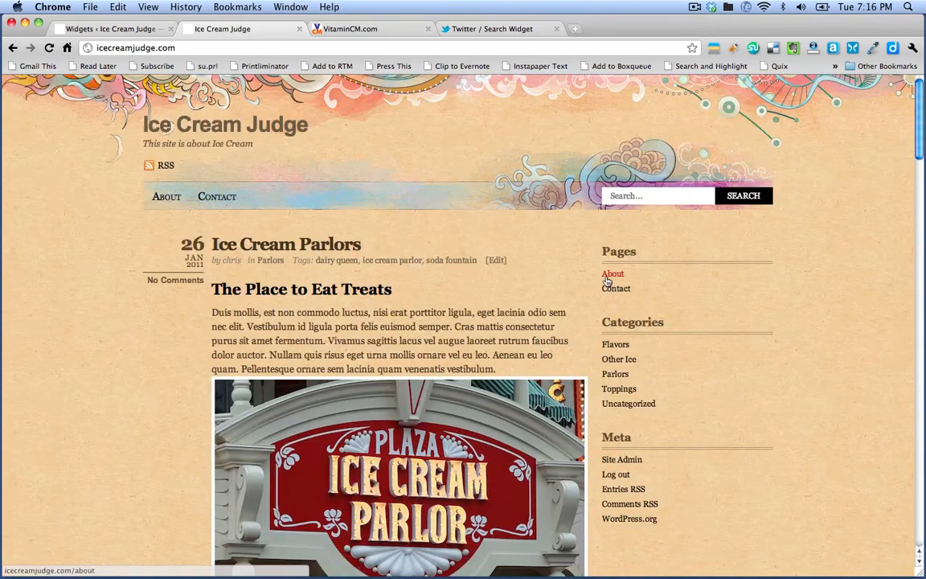
left_click(103, 29)
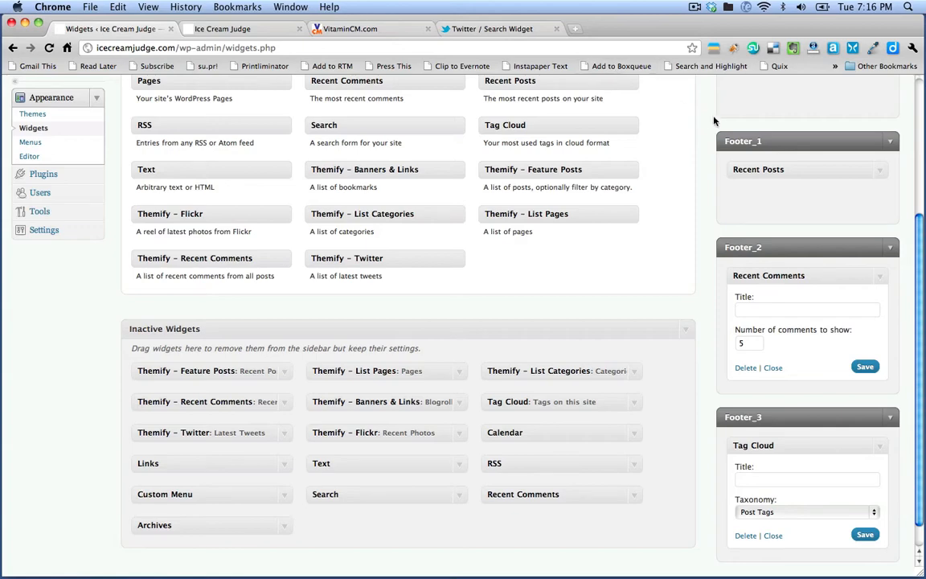
Add a Text widget to the Sidebar between Categories and Meta and open its settings.
scroll(715, 120, "up", 5)
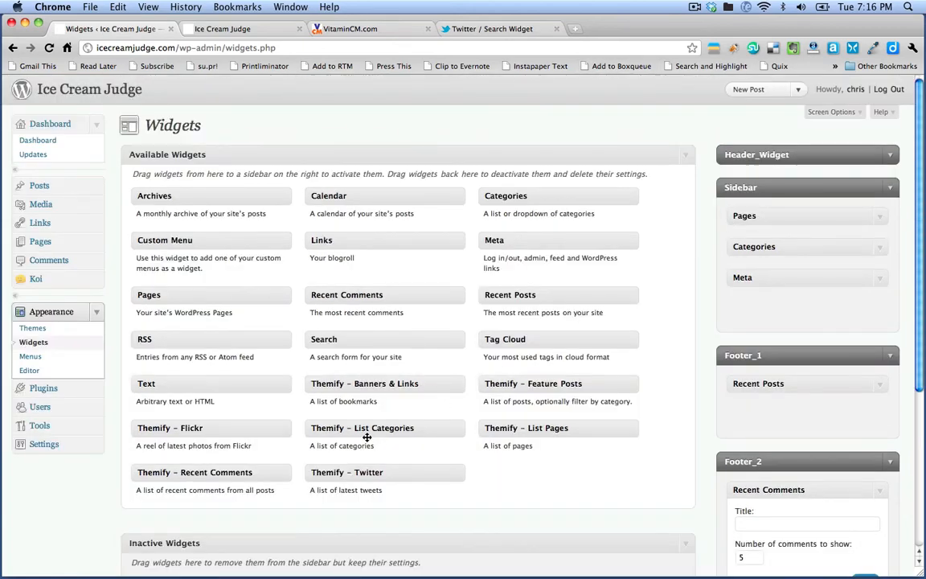
left_click_drag(147, 390, 793, 286)
left_click(881, 283)
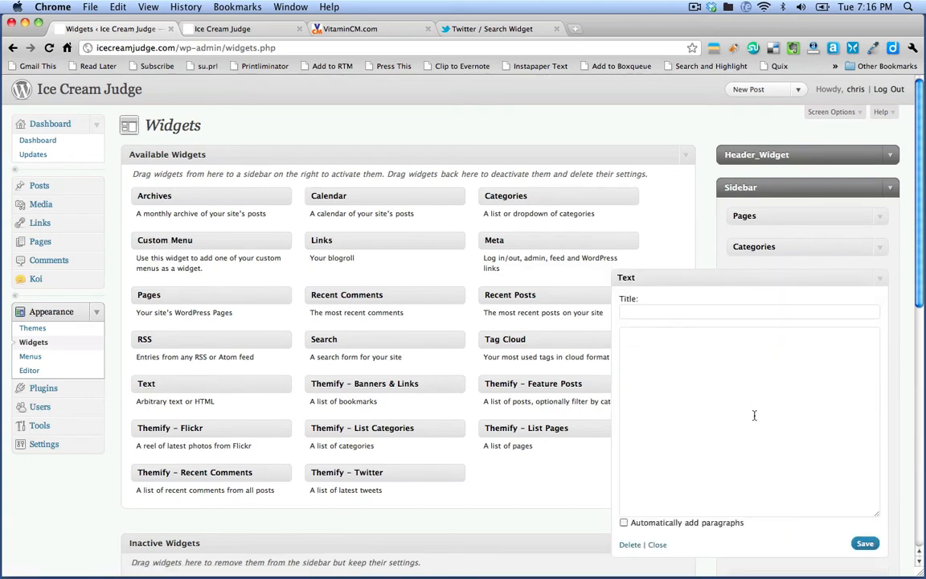
Copy the complete #icecream search widget code from the Twitter Search Widget page.
left_click(480, 31)
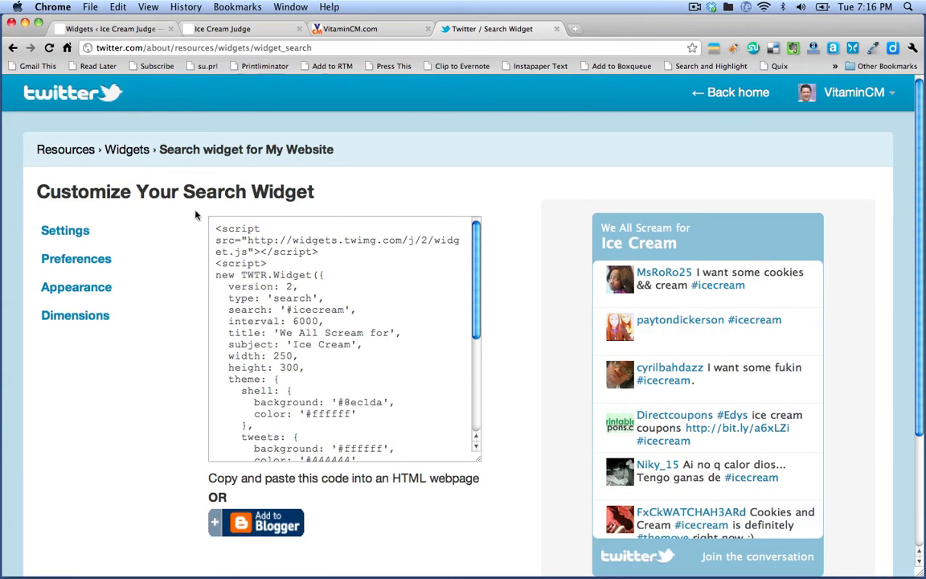
left_click_drag(216, 227, 397, 359)
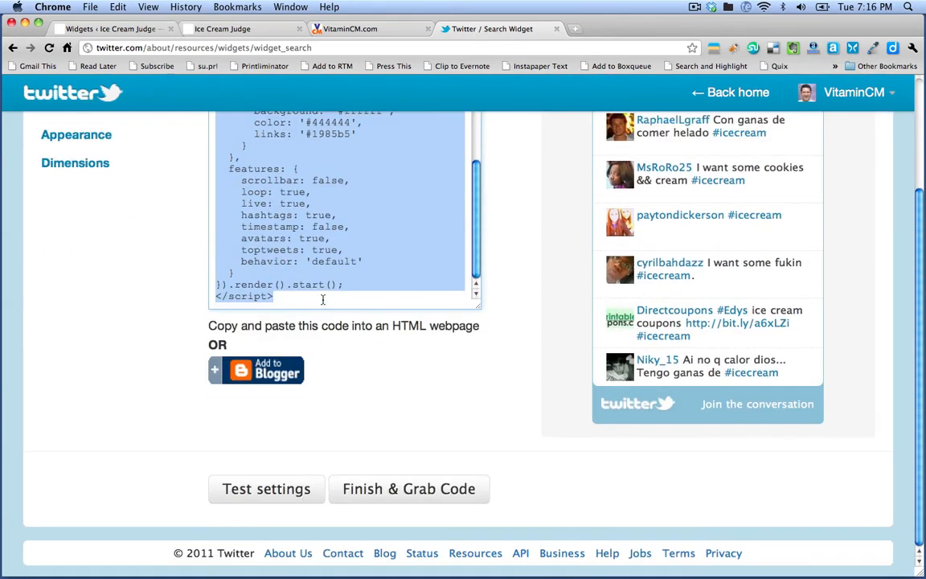
scroll(517, 306, "up", 4)
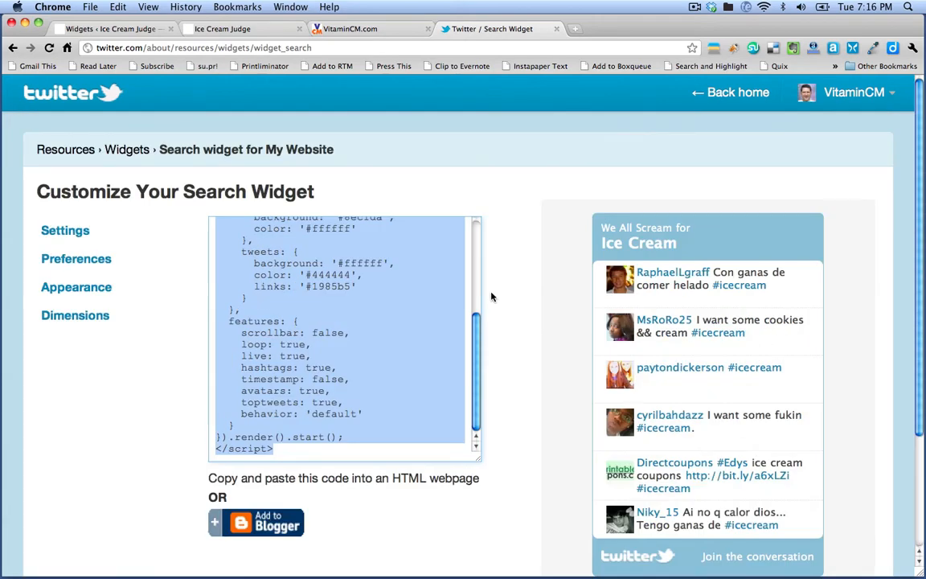
Return to the Widgets settings, paste the Twitter search widget code into the Sidebar's Text widget and save it.
left_click(115, 29)
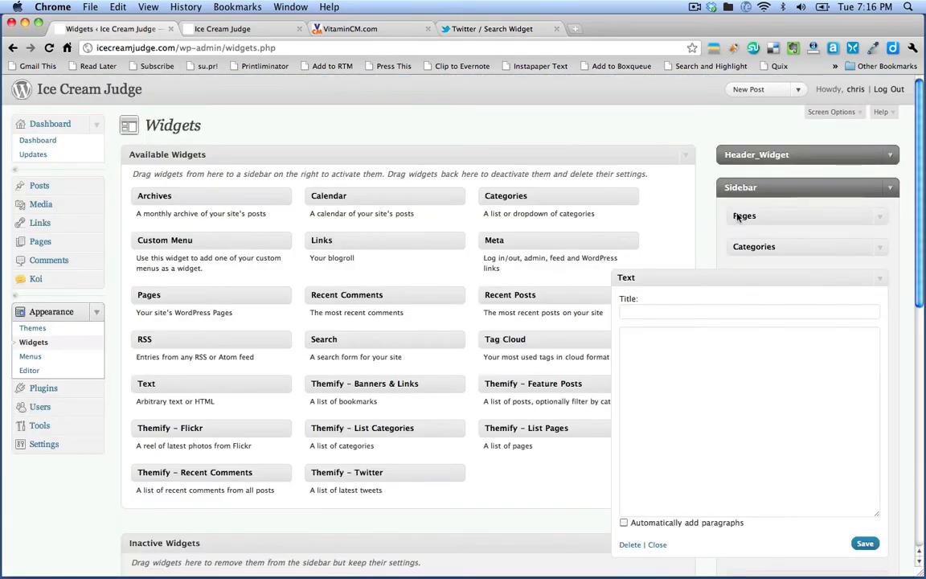
left_click(688, 376)
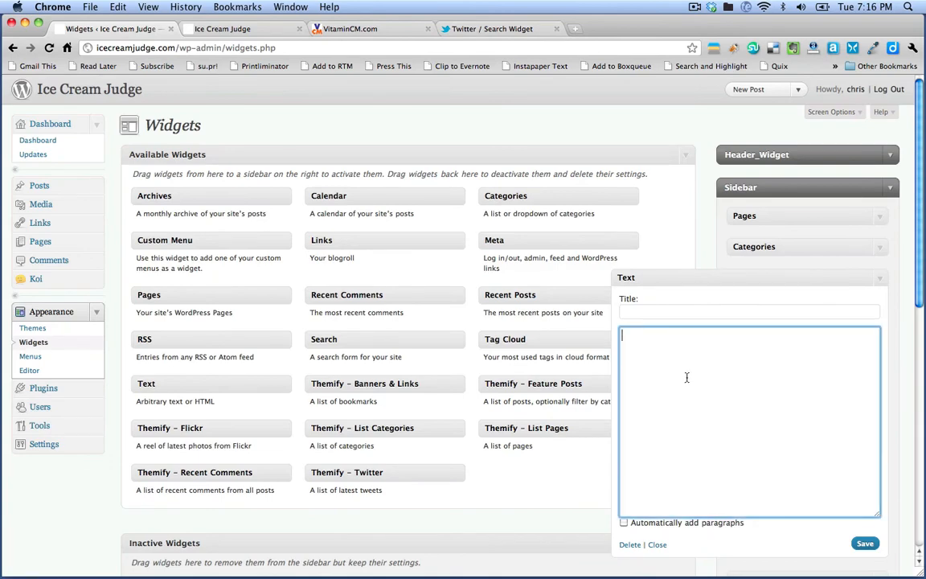
key("super+v")
scroll(800, 496, "up", 10)
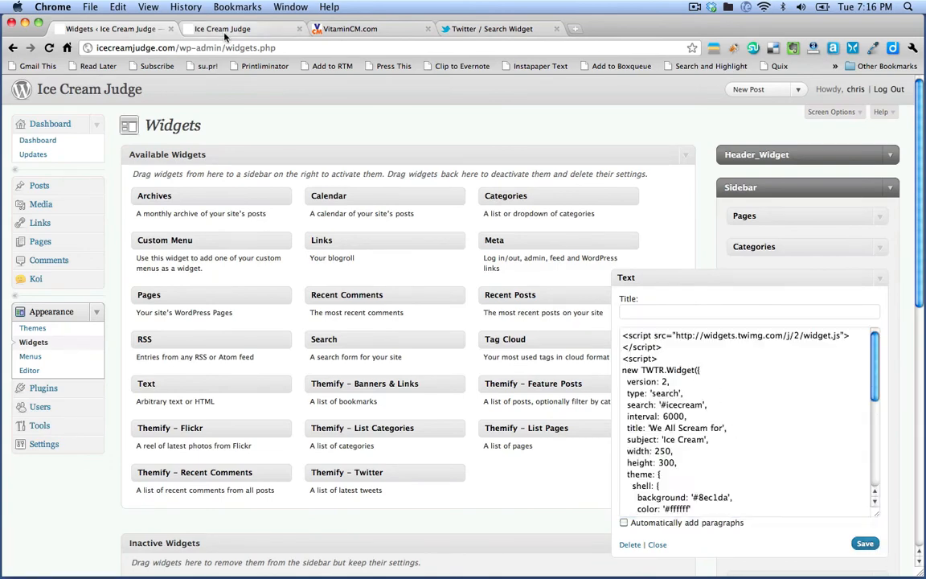
Reload the Ice Cream Judge home page and check the Twitter search widget in the sidebar.
left_click(224, 31)
key("super+r")
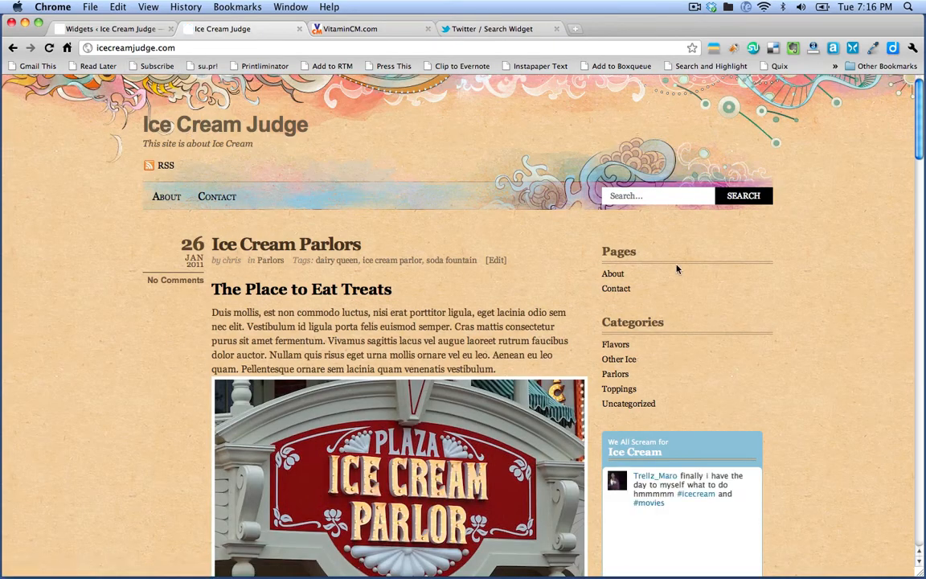
scroll(809, 358, "down", 5)
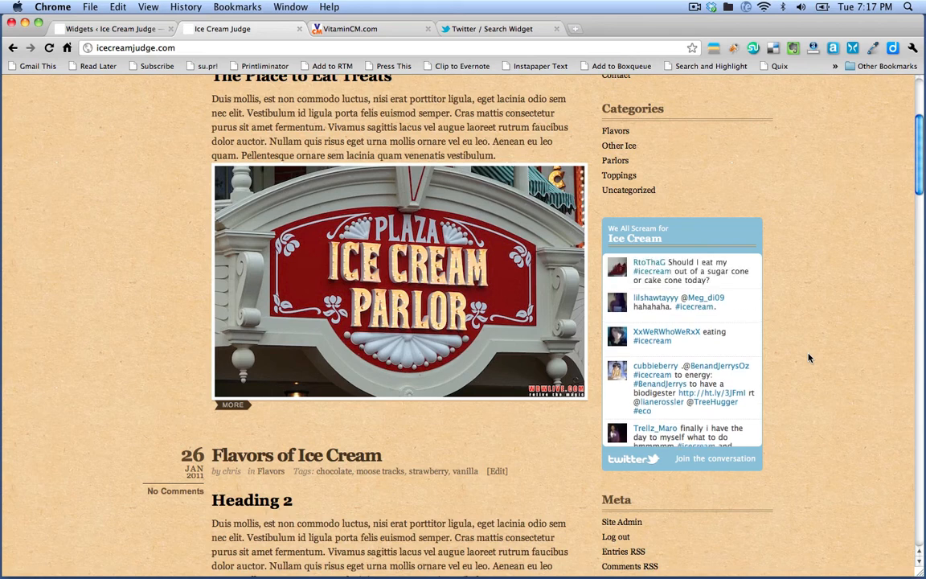
scroll(810, 358, "up", 5)
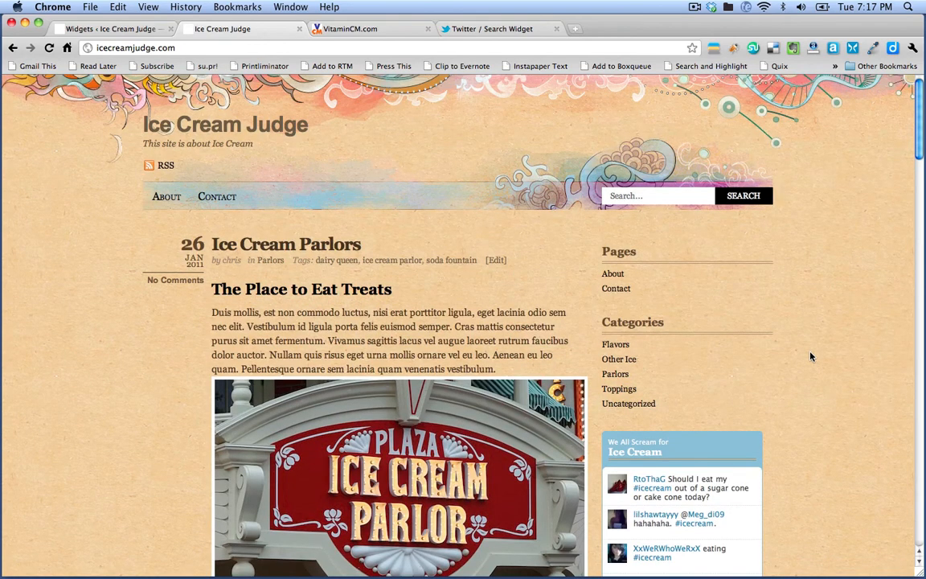